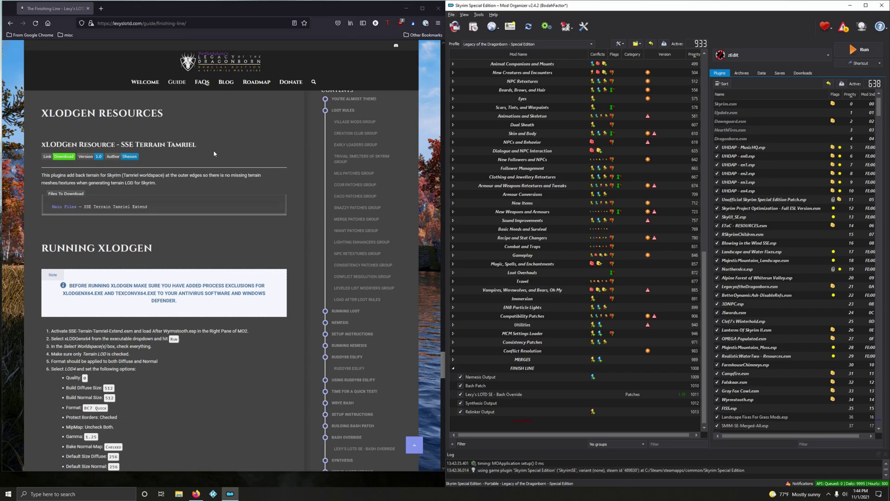
Follow the guide's Download link for xLODGen Resource - SSE Terrain Tamriel to its Nexus Mods page
left_click(66, 158)
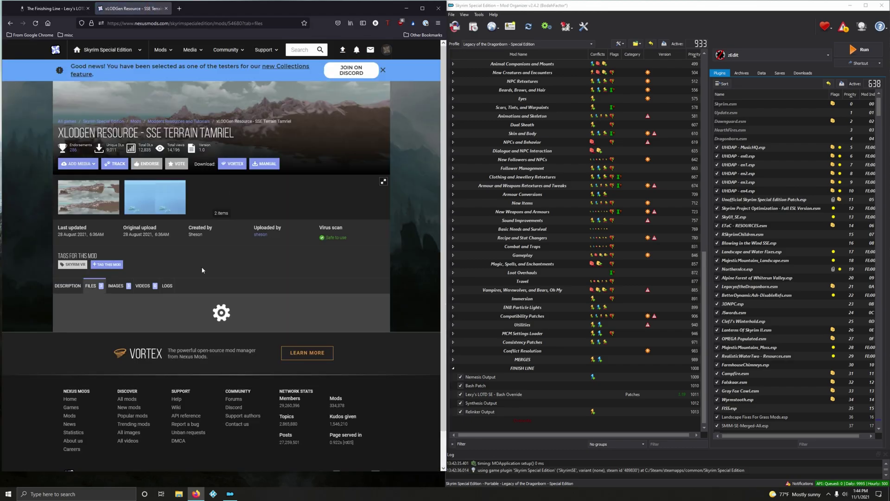
Send the main SSE Terrain Tamriel file to Mod Organizer 2 and install it from Downloads
scroll(202, 266, "down", 2)
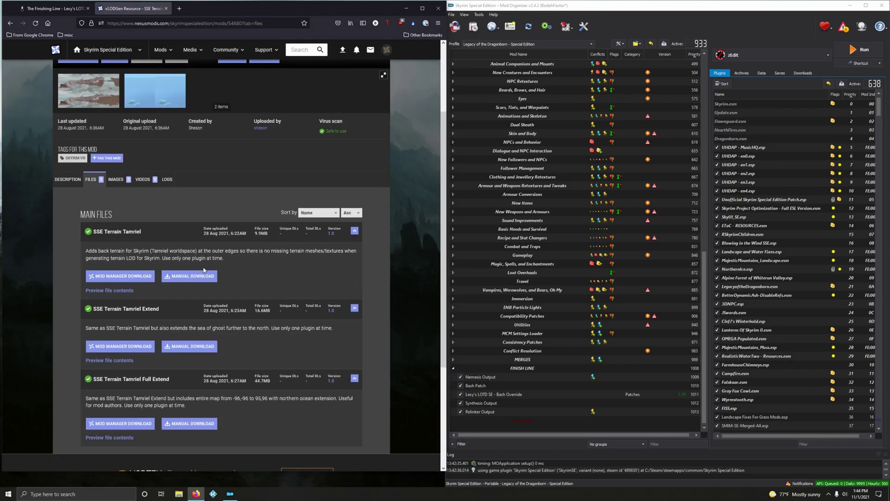
left_click(134, 277)
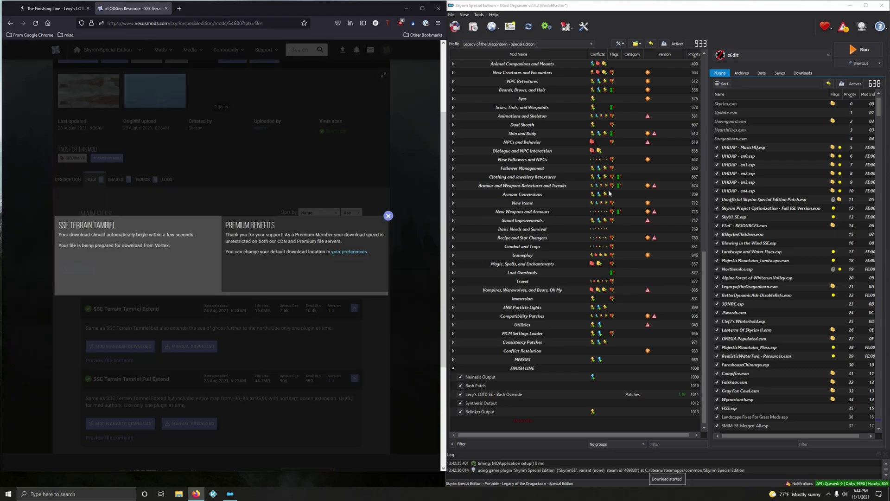
left_click(802, 72)
double_click(760, 103)
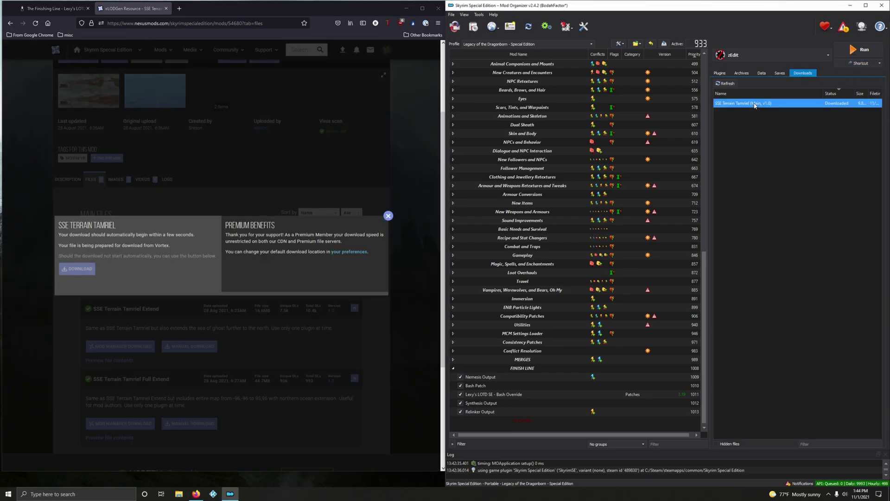
left_click(707, 254)
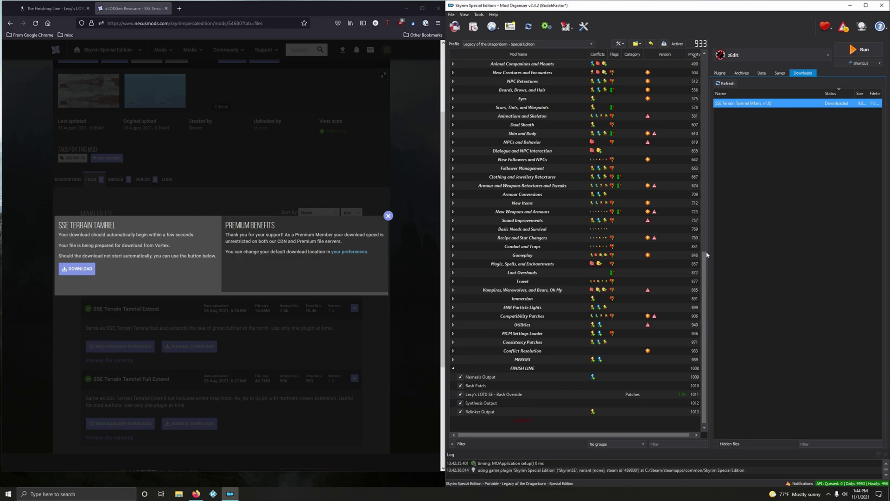
scroll(550, 298, "down", 1)
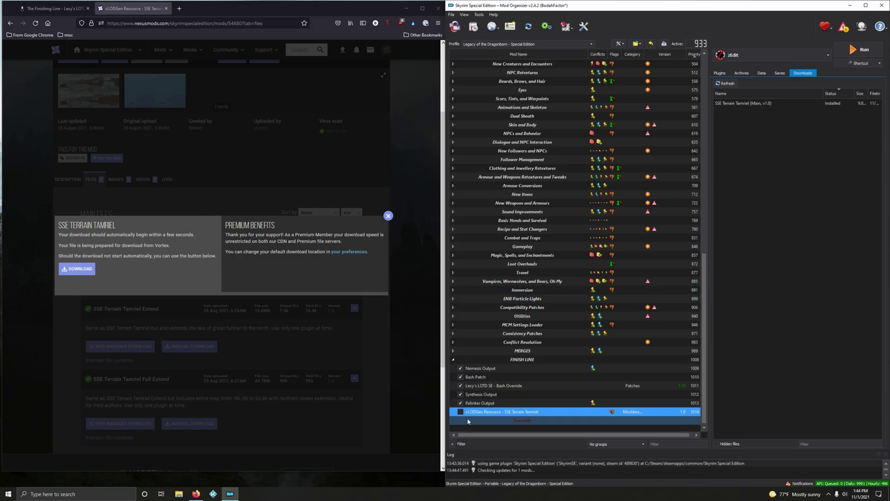
Drag SSE-Terrain-Tamriel.esm to load right after Wyrmstooth.esp, then close the Nexus tab
left_click(720, 73)
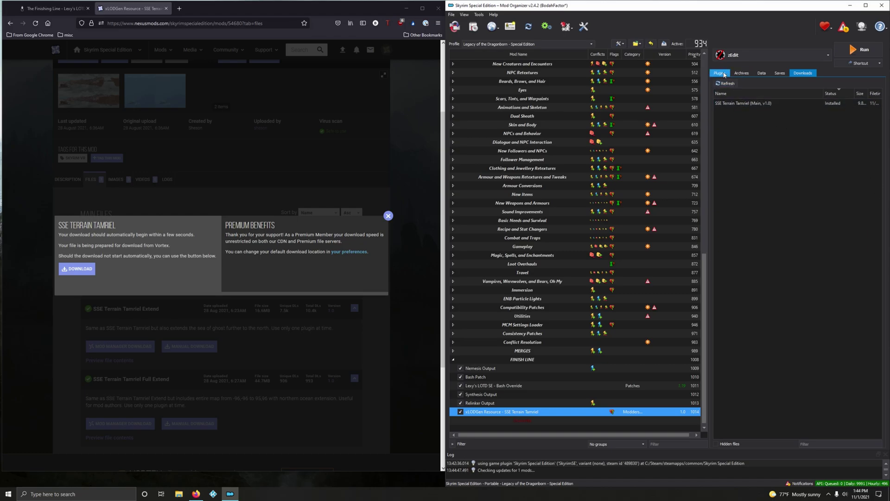
left_click_drag(879, 107, 879, 420)
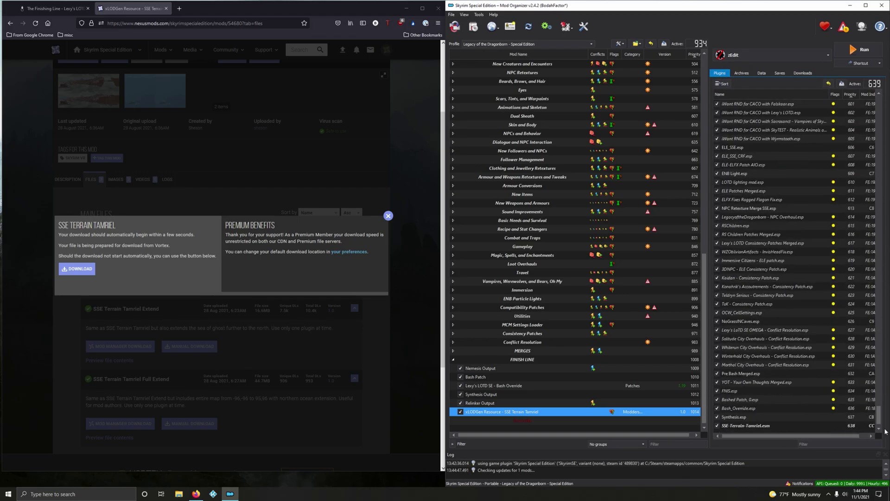
left_click(768, 426)
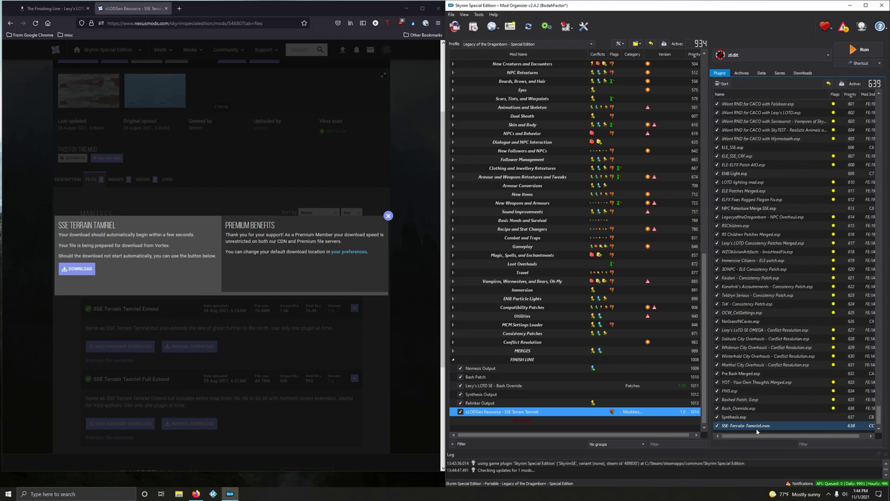
left_click(749, 426)
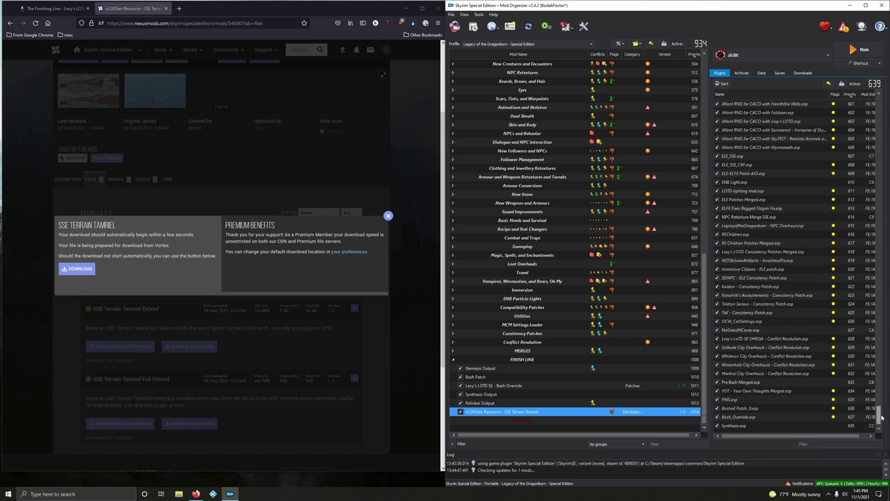
left_click_drag(883, 417, 880, 106)
scroll(747, 363, "down", 2)
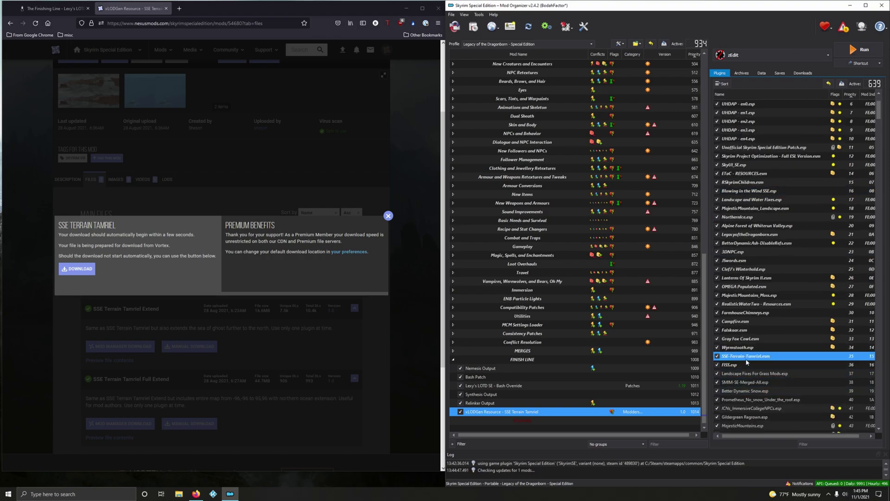
left_click(166, 9)
scroll(233, 201, "down", 3)
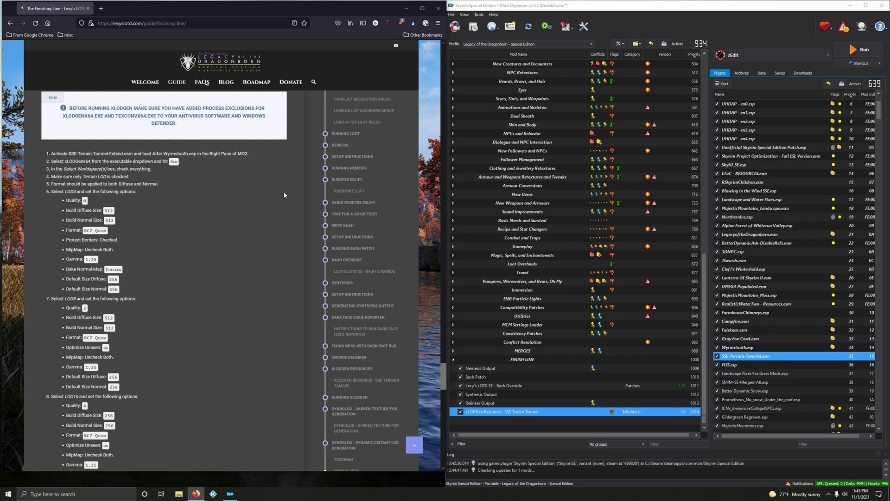
Pick xLODGenx64 from Mod Organizer 2's executable dropdown
scroll(79, 146, "down", 1)
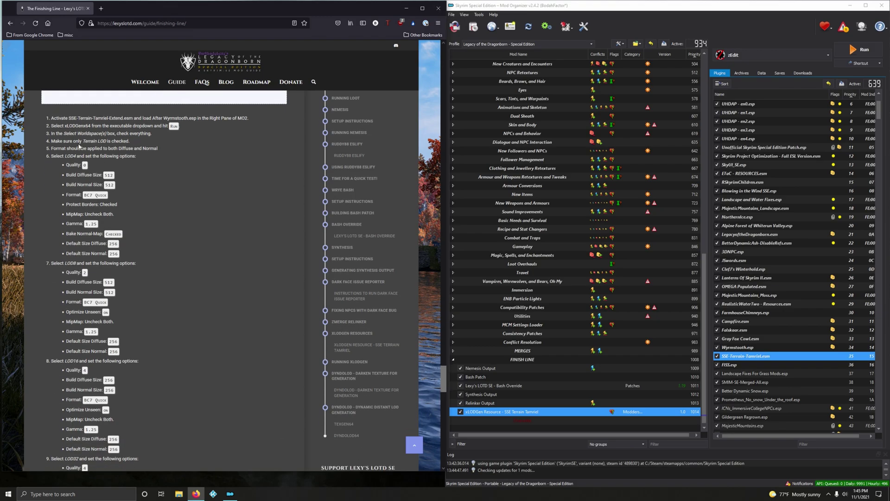
left_click(772, 56)
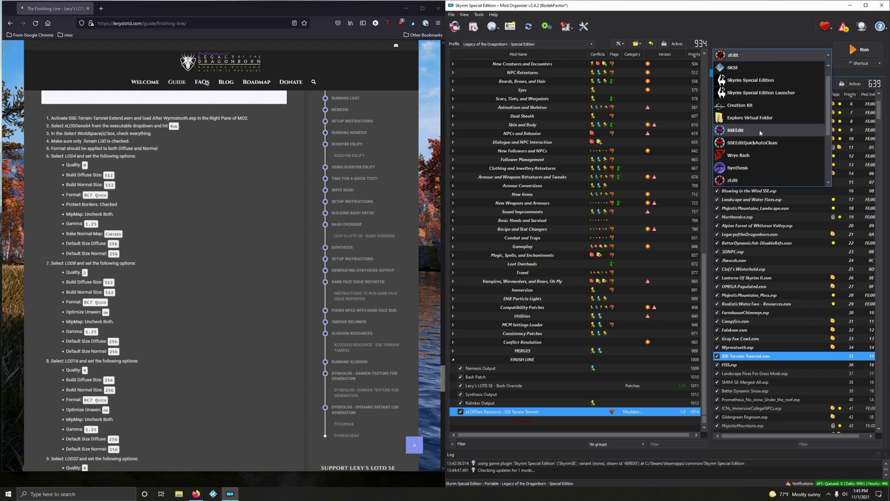
scroll(761, 151, "down", 3)
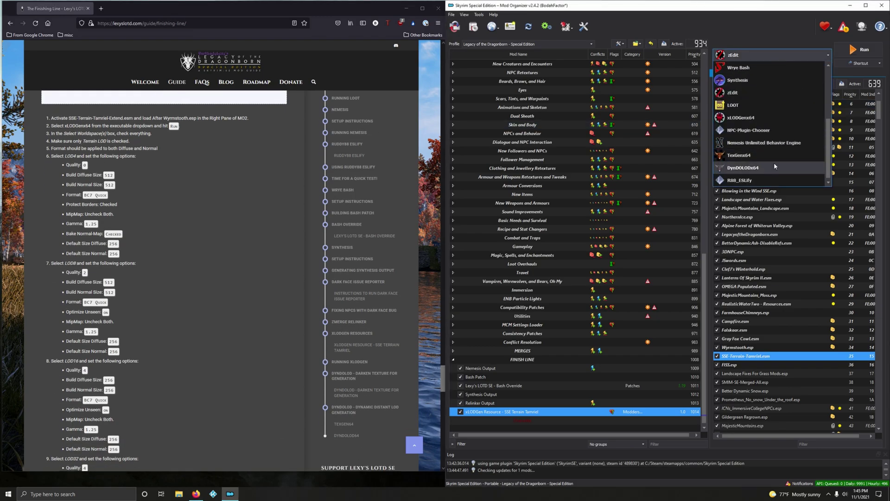
left_click(742, 118)
Run xLODGen, select all worldspaces, enable Terrain LOD and disable Occlusion
left_click(853, 52)
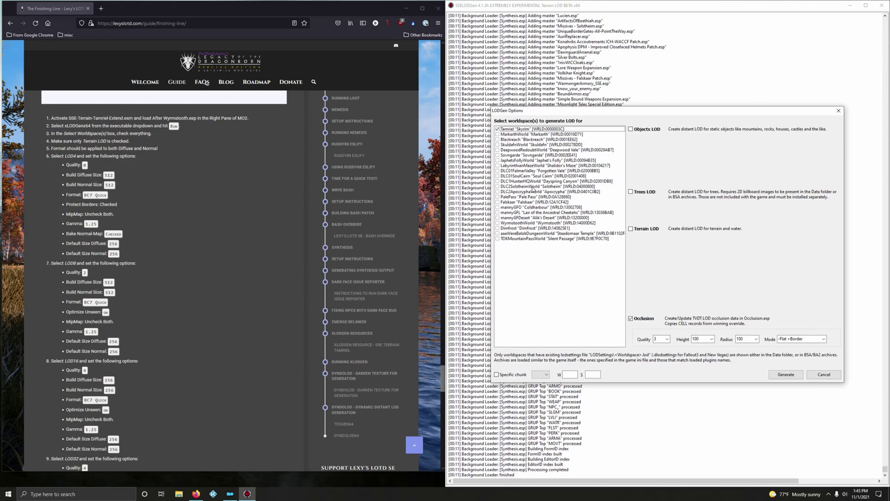
right_click(533, 188)
left_click(549, 191)
left_click(643, 229)
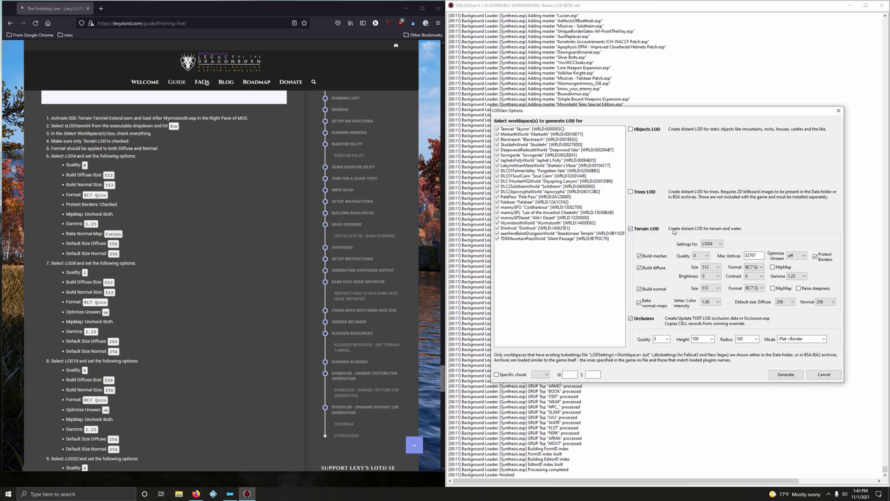
left_click(632, 319)
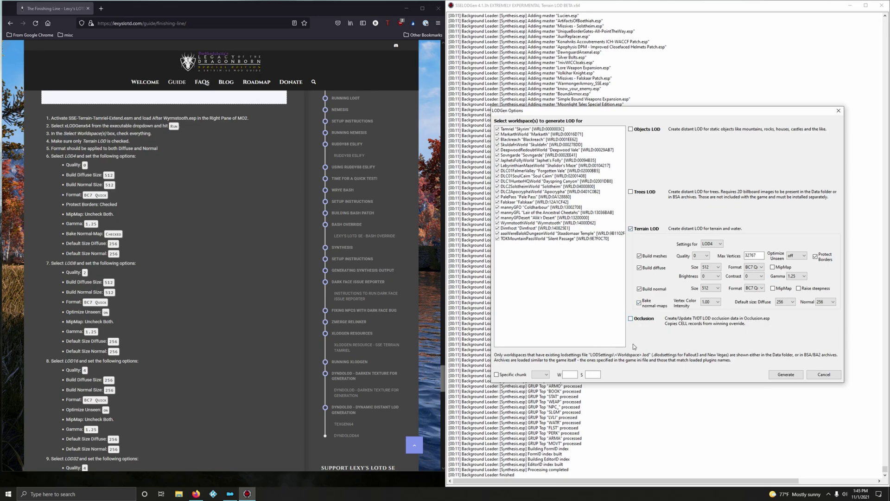
scroll(266, 266, "down", 2)
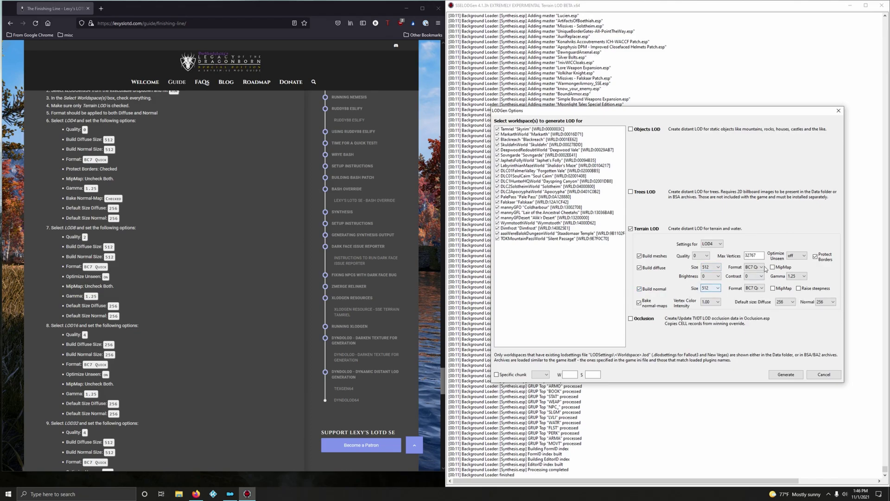
left_click(762, 267)
left_click(762, 268)
Set LOD4 terrain to Quality 0 with 512 diffuse size in BC7 Quick format
left_click(702, 256)
left_click(701, 261)
left_click(714, 268)
left_click(715, 271)
left_click(754, 268)
left_click(754, 268)
Switch the terrain settings to LOD8, showing Quality 2 with Optimize Unseen on
left_click(719, 245)
left_click(714, 256)
scroll(227, 250, "down", 3)
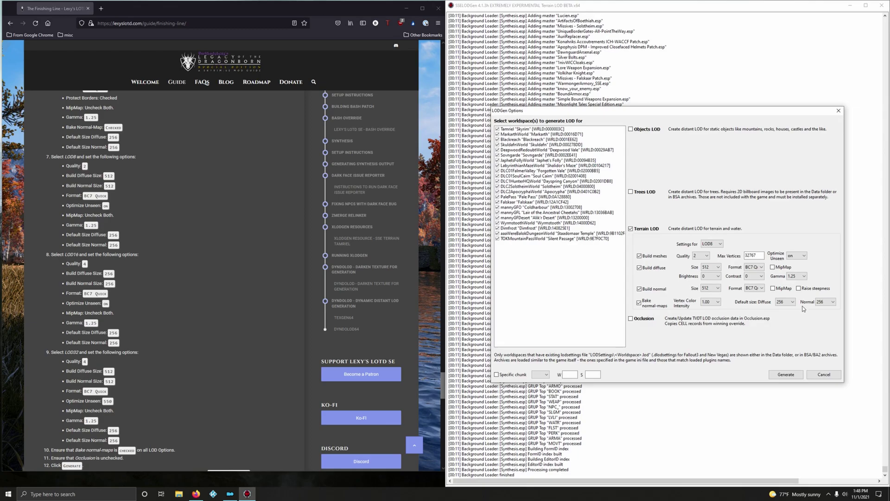
Switch the terrain settings to LOD16, showing Quality 4 and 256 diffuse and normal sizes
scroll(220, 313, "down", 2)
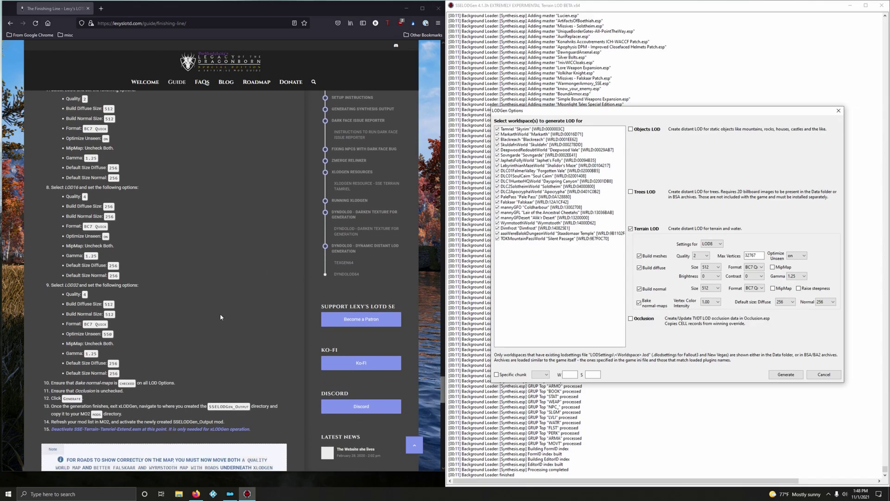
left_click(711, 246)
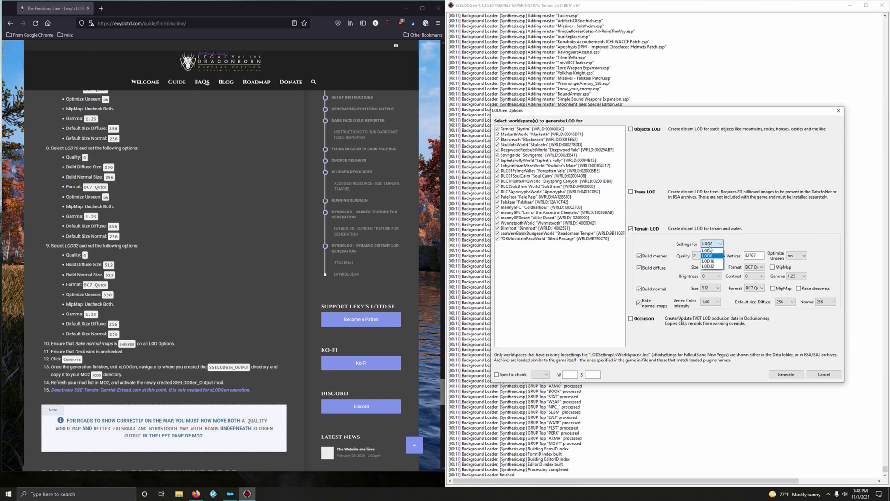
left_click(709, 262)
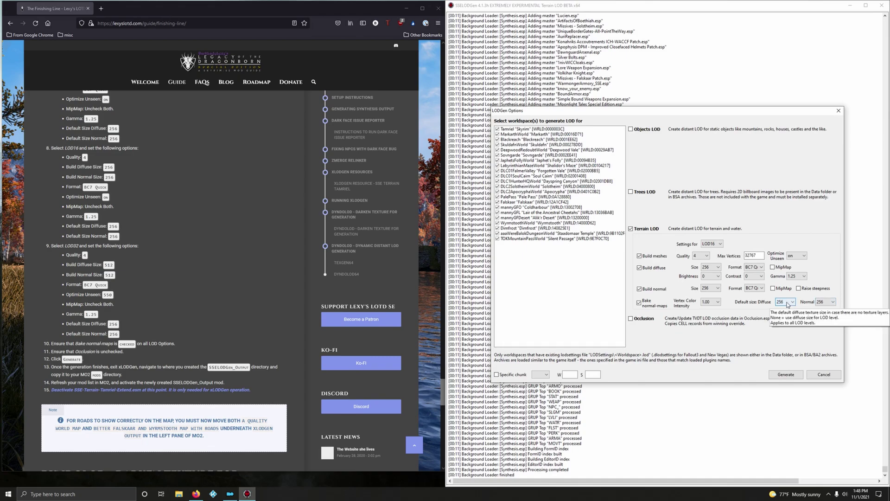
Switch to LOD32 and confirm BC7 Quick diffuse and normal formats and Optimize Unseen 550
left_click(719, 244)
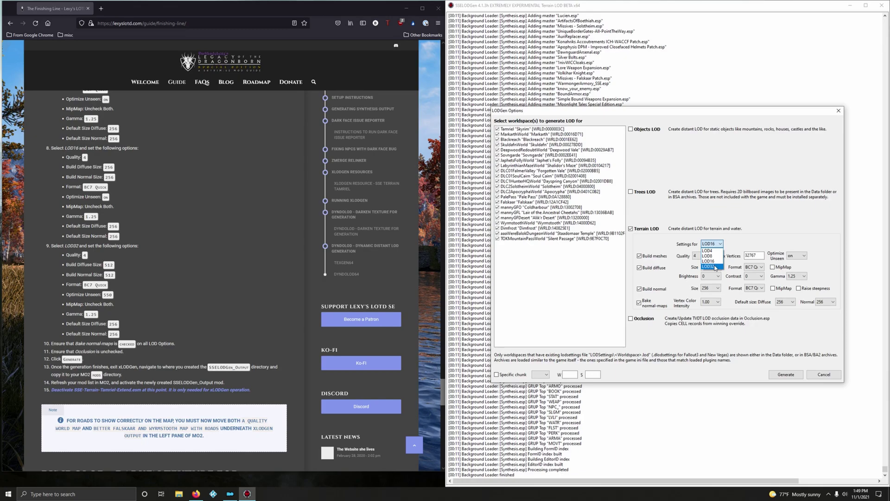
left_click(714, 266)
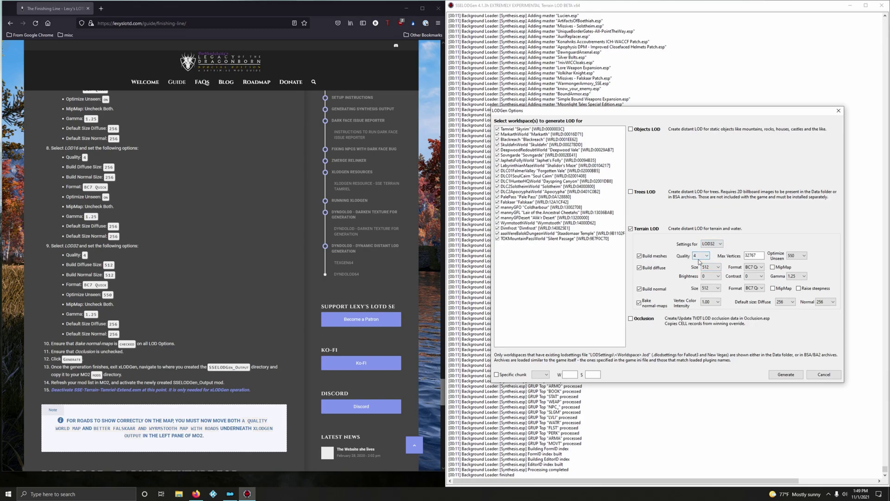
mouse_move(703, 258)
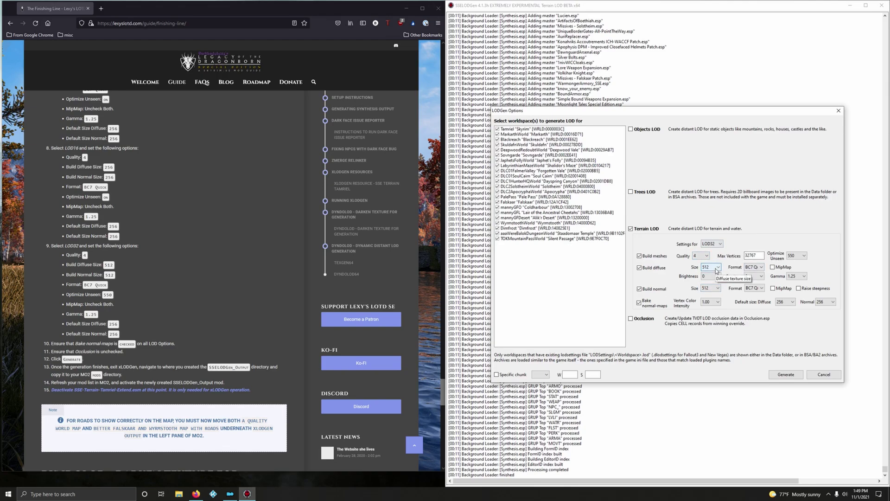
left_click(753, 267)
left_click(757, 289)
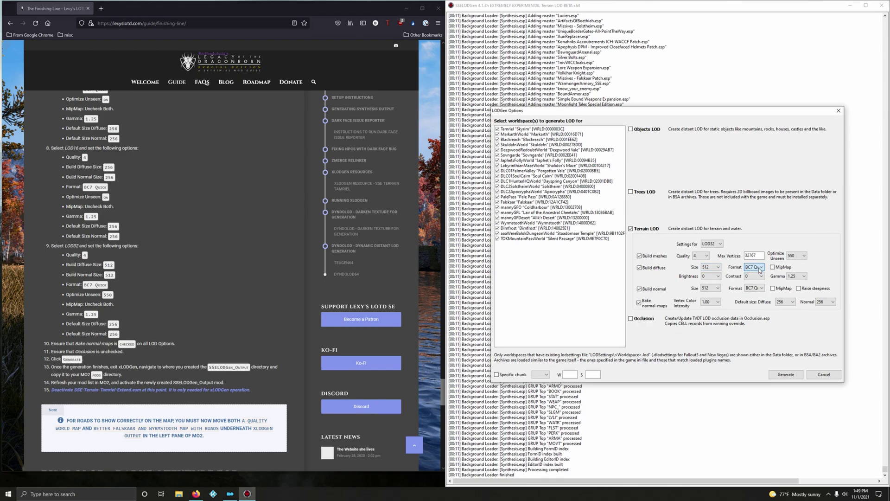
left_click(757, 290)
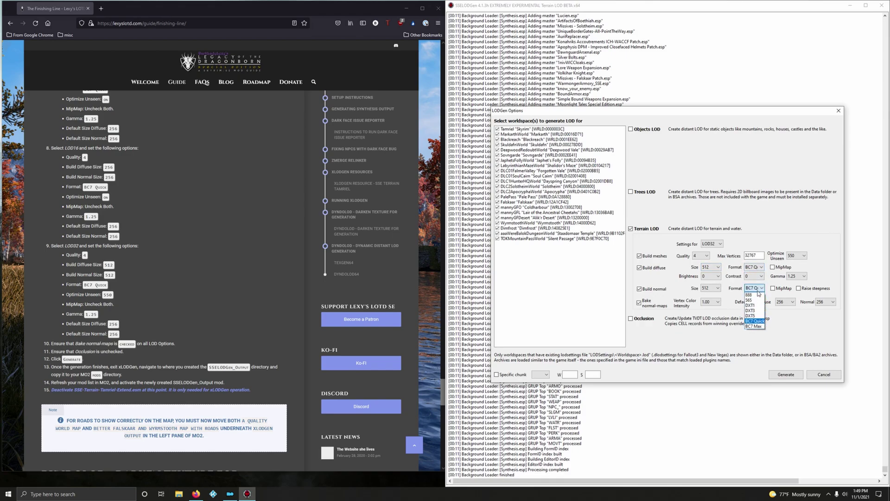
left_click(758, 291)
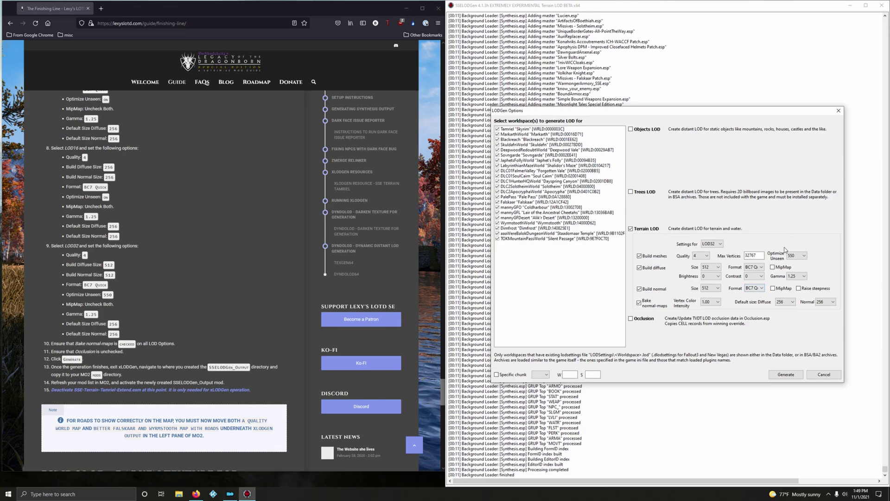
left_click(802, 254)
left_click_drag(805, 256, 789, 258)
left_click(789, 272)
Review the LOD16, LOD8 and LOD4 terrain settings, then generate the terrain LOD
left_click(712, 244)
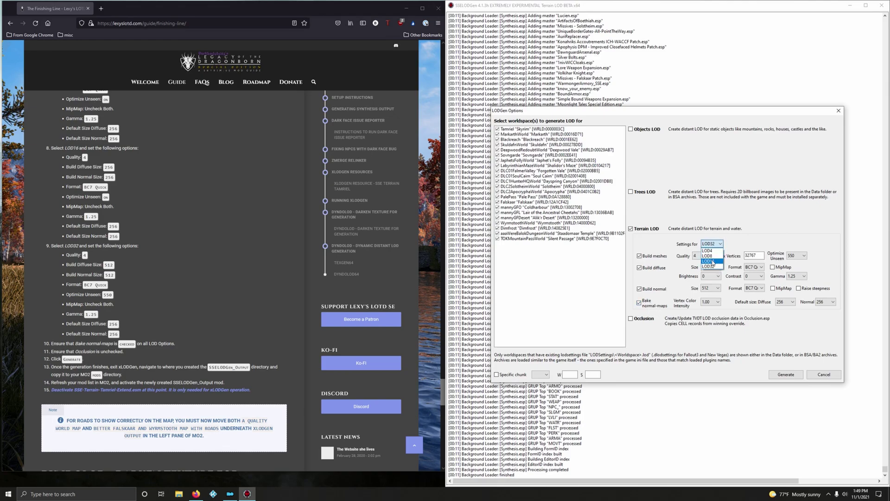
left_click(712, 261)
left_click(712, 244)
left_click(708, 256)
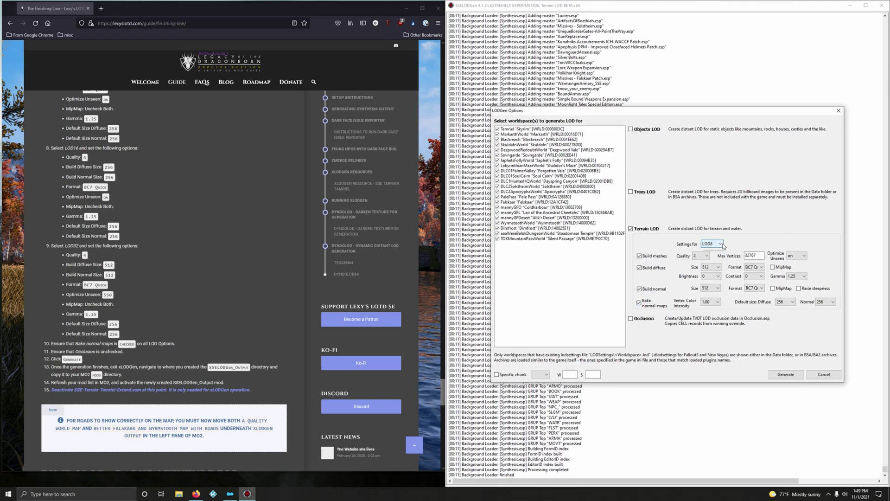
left_click(722, 245)
left_click(710, 250)
left_click(785, 375)
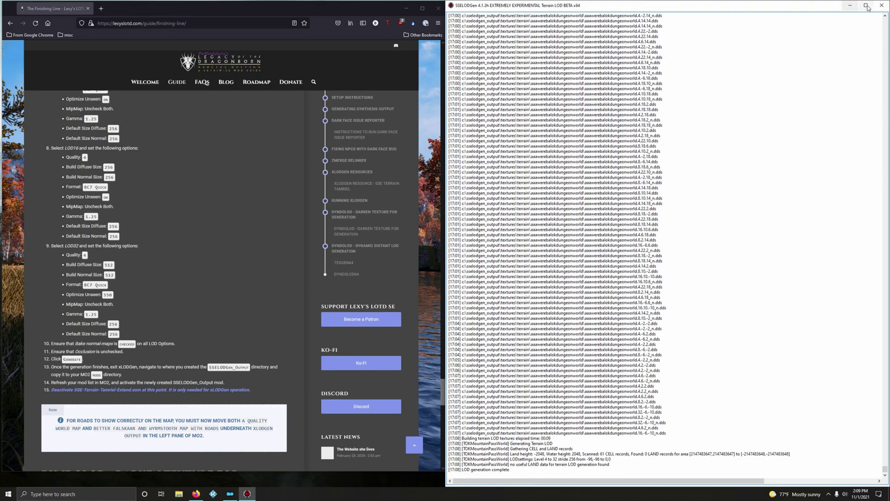
Close the SSELODGen window to return to Mod Organizer 2's mod list
left_click(881, 5)
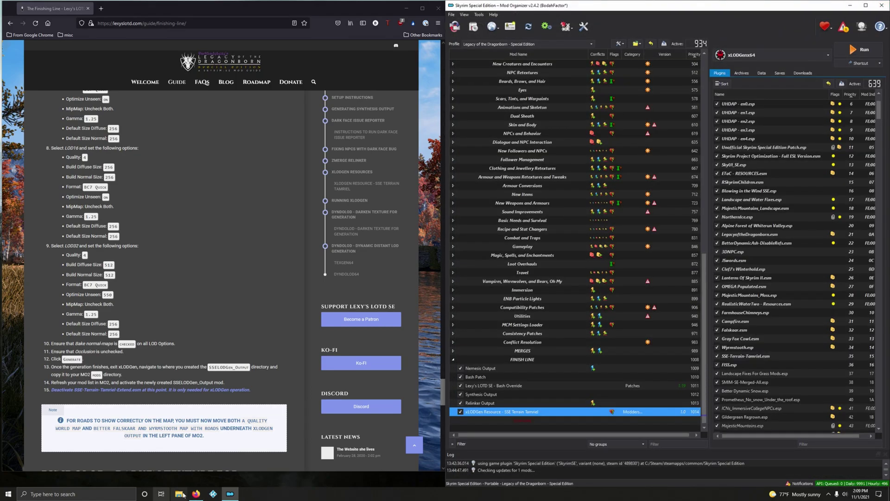
scroll(239, 344, "down", 3)
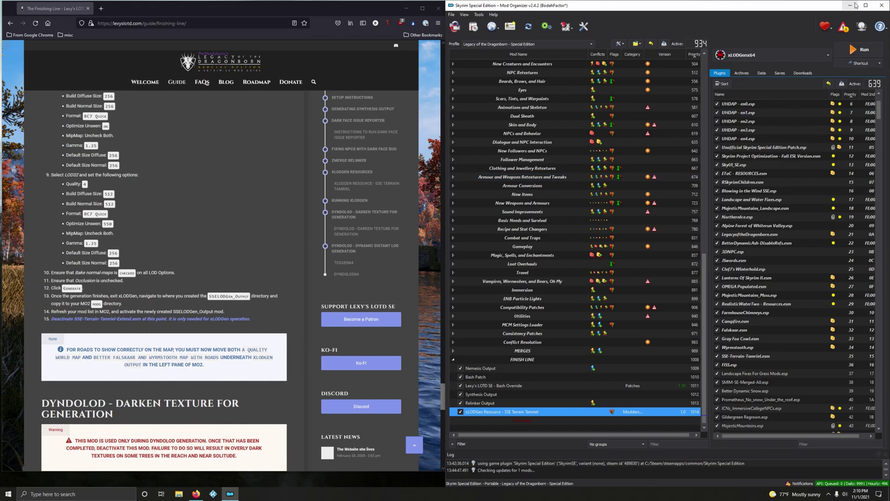
Copy the 3.54 GB SSELODGen_Output folder from the root of Local Disk (C:)
left_click(224, 474)
key("super+e")
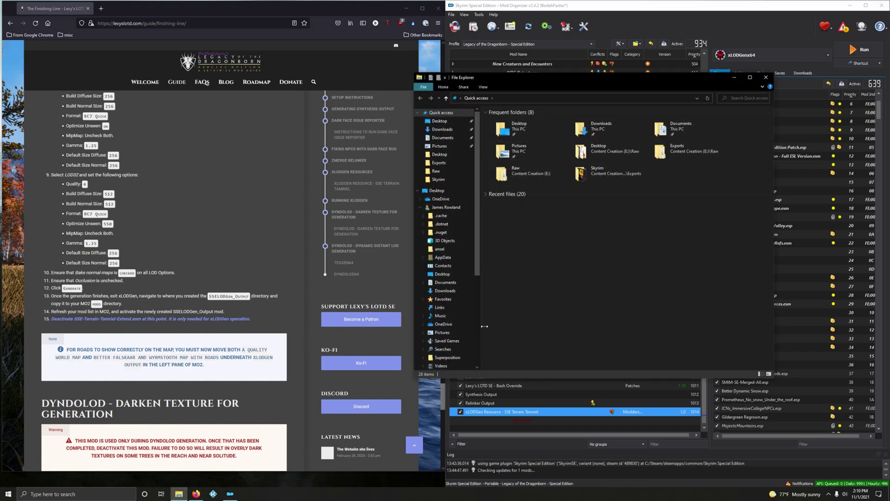
scroll(460, 280, "down", 5)
scroll(457, 327, "down", 2)
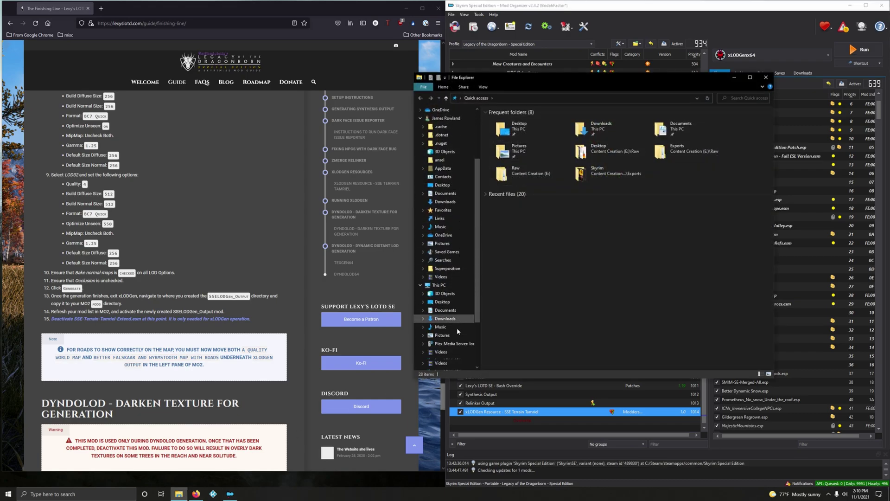
left_click(459, 327)
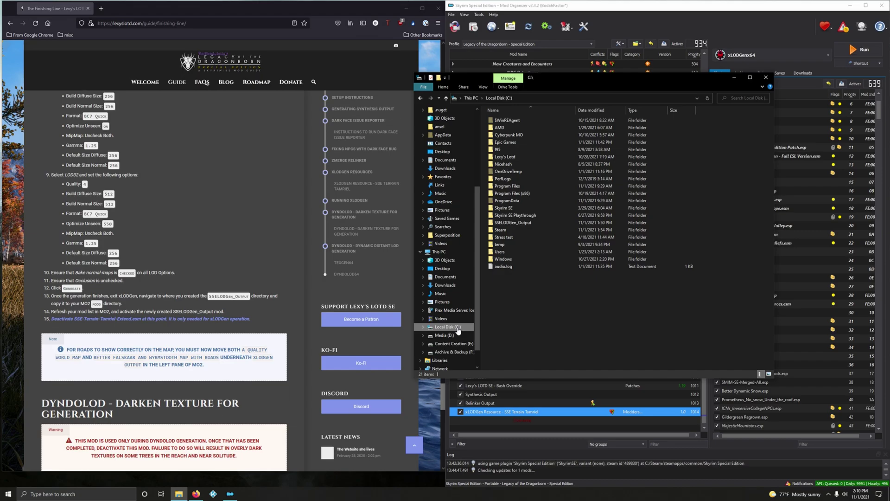
right_click(514, 224)
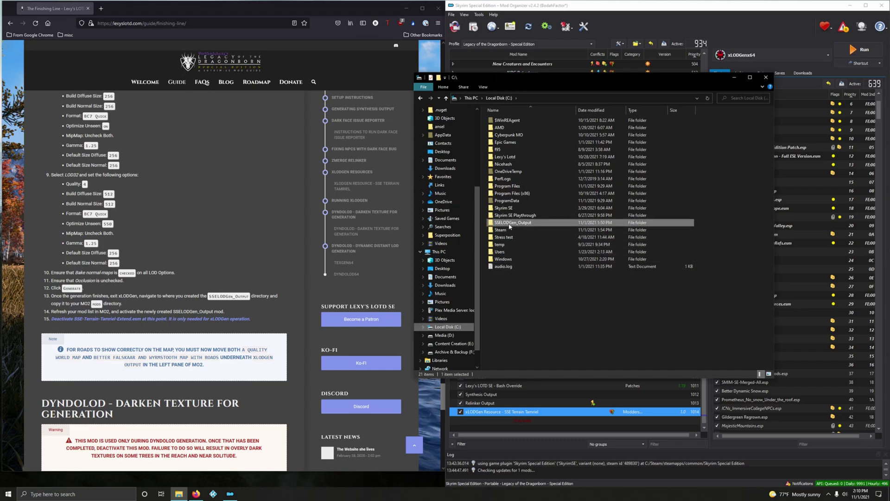
left_click(526, 358)
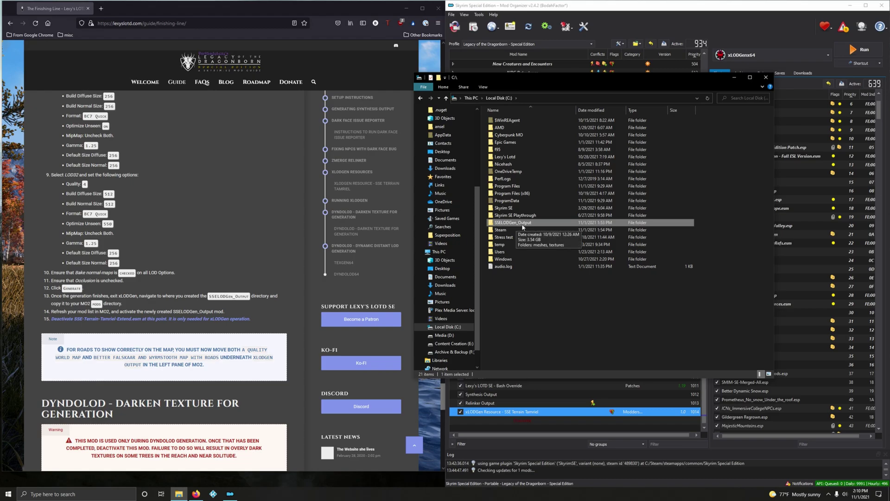
Paste SSELODGen_Output into the mods folder under Lexy's Lotd\Mod Organizer 2
left_click(765, 77)
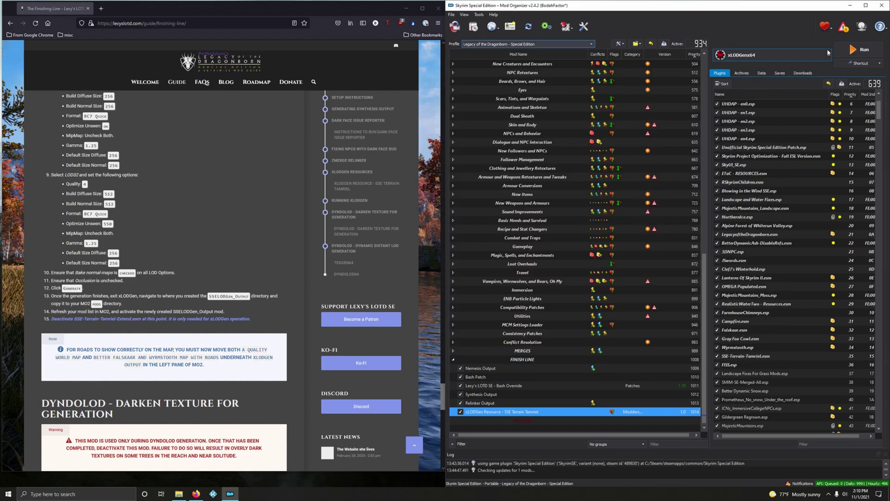
left_click(850, 5)
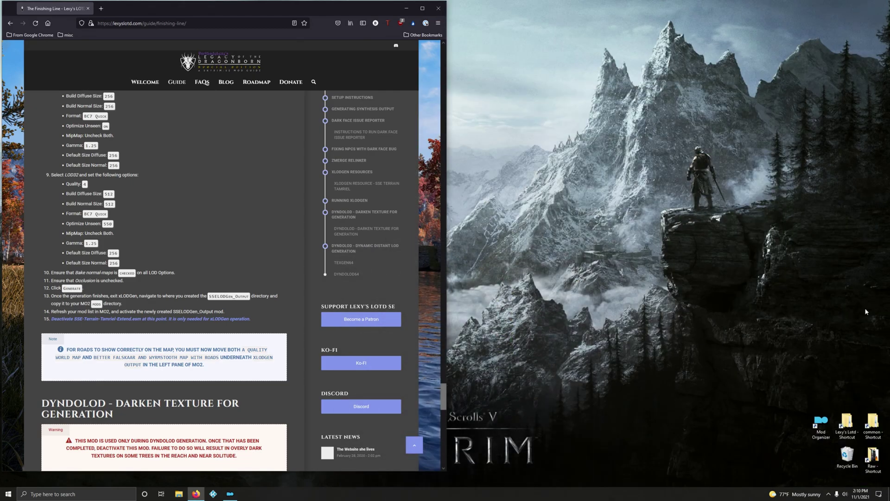
double_click(844, 423)
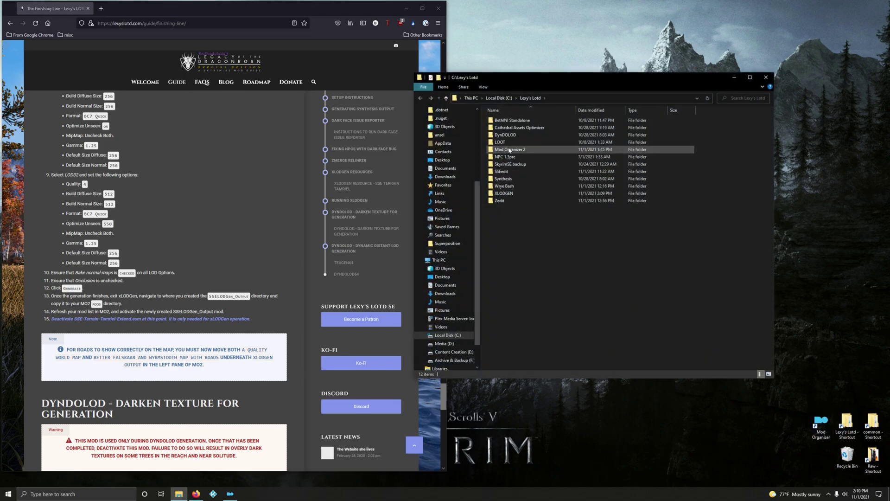
double_click(509, 150)
left_click(505, 172)
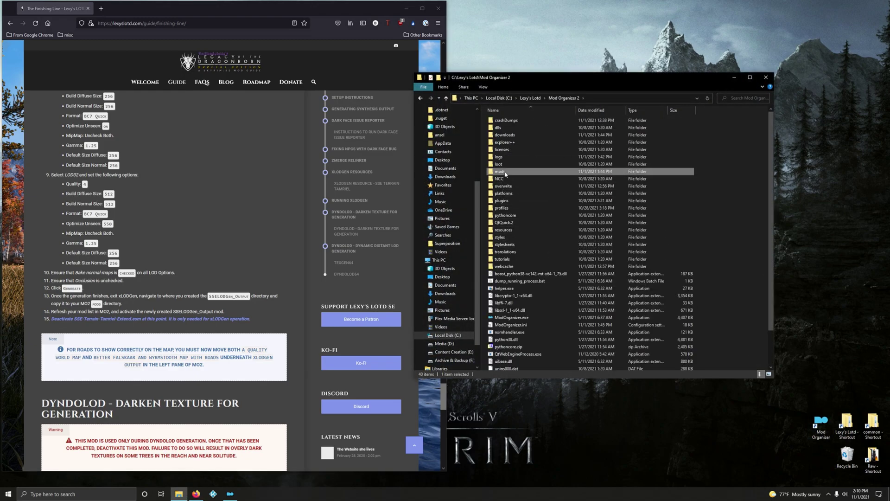
right_click(496, 175)
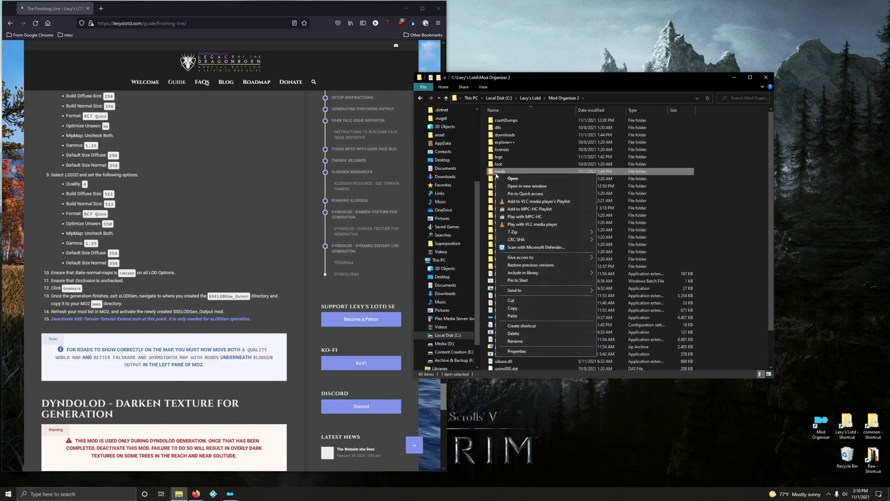
left_click(512, 316)
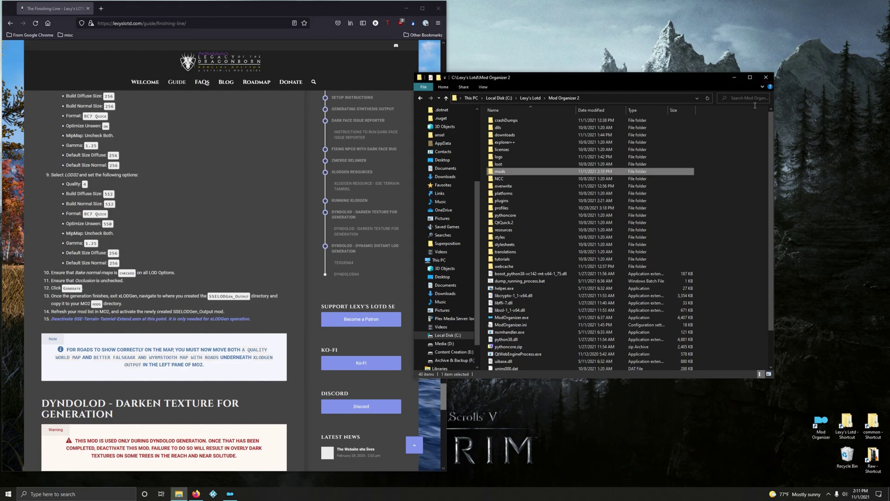
Untick xLODGen Resource - SSE Terrain Tamriel and refresh the list to show SSELODGen_Output
left_click(766, 76)
left_click(230, 493)
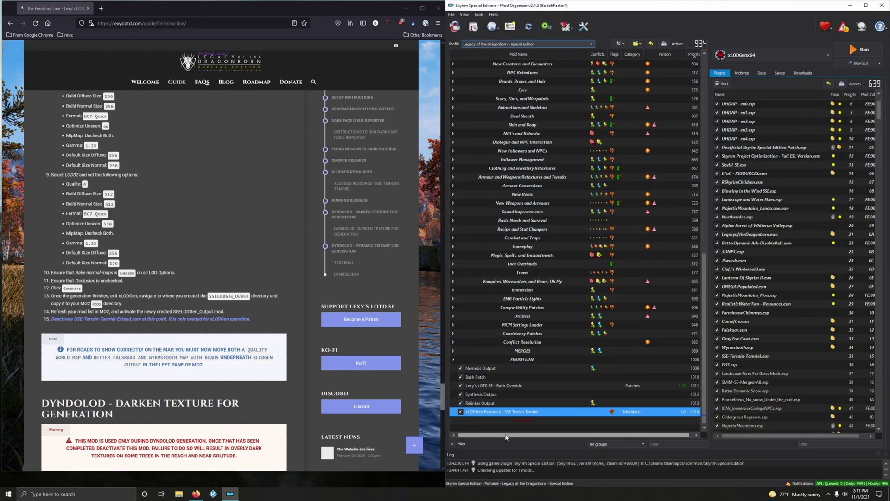
left_click(461, 412)
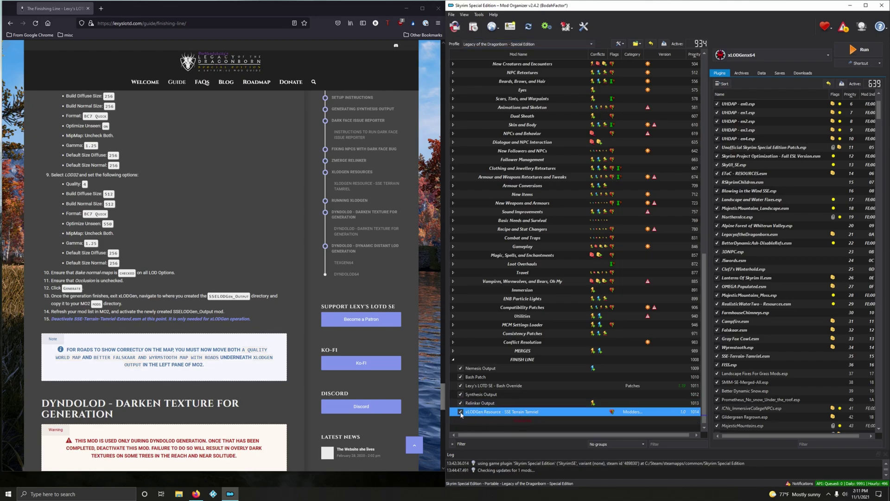
left_click(618, 43)
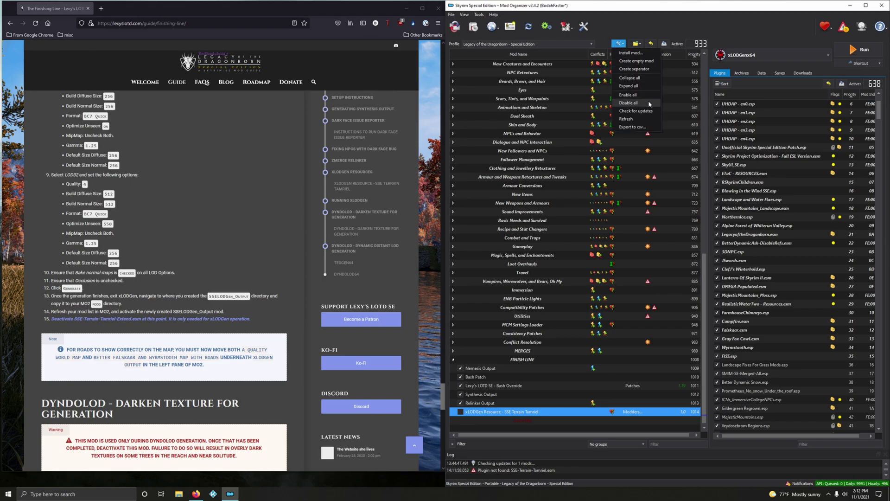
left_click(634, 119)
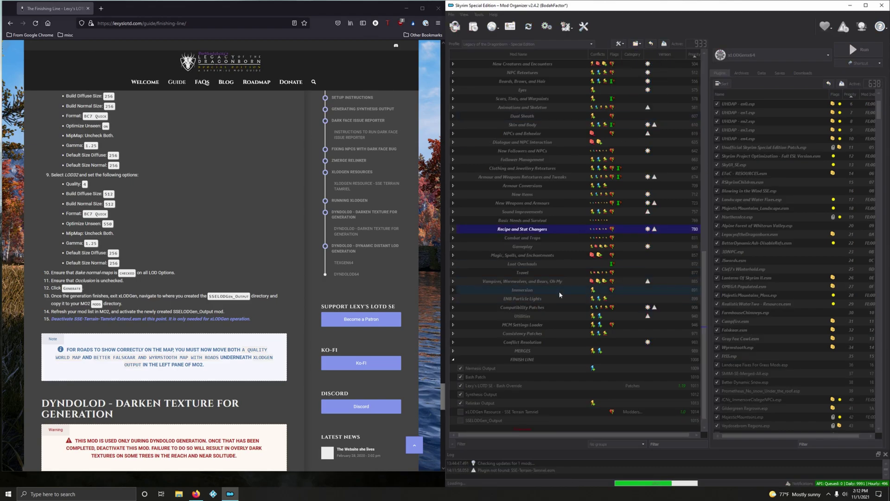